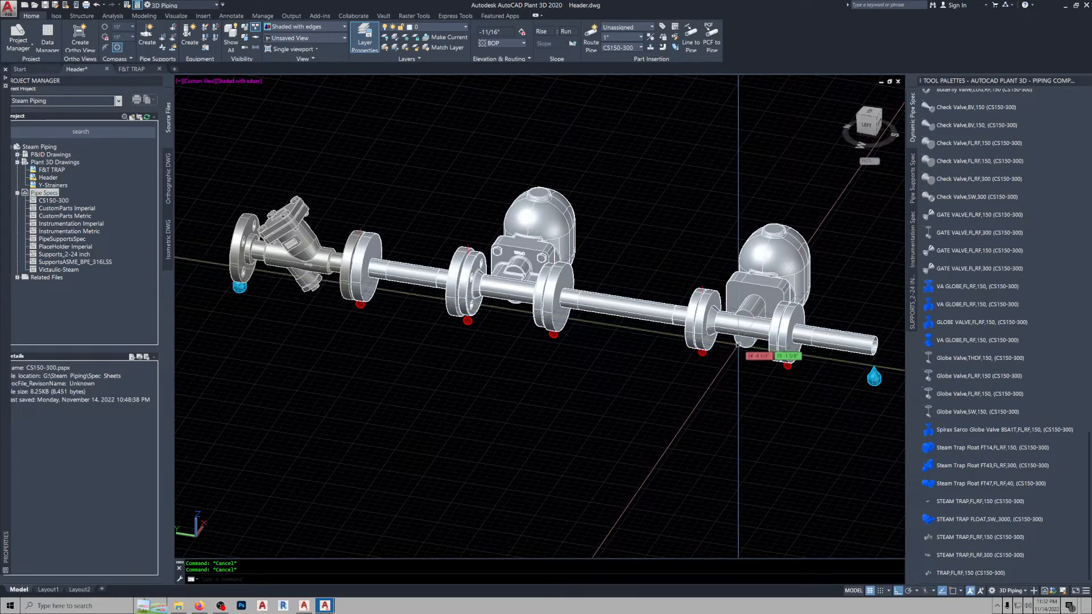
Examine the steam trap piping run in the Header drawing from the front and in an isometric view.
mouse_move(739, 344)
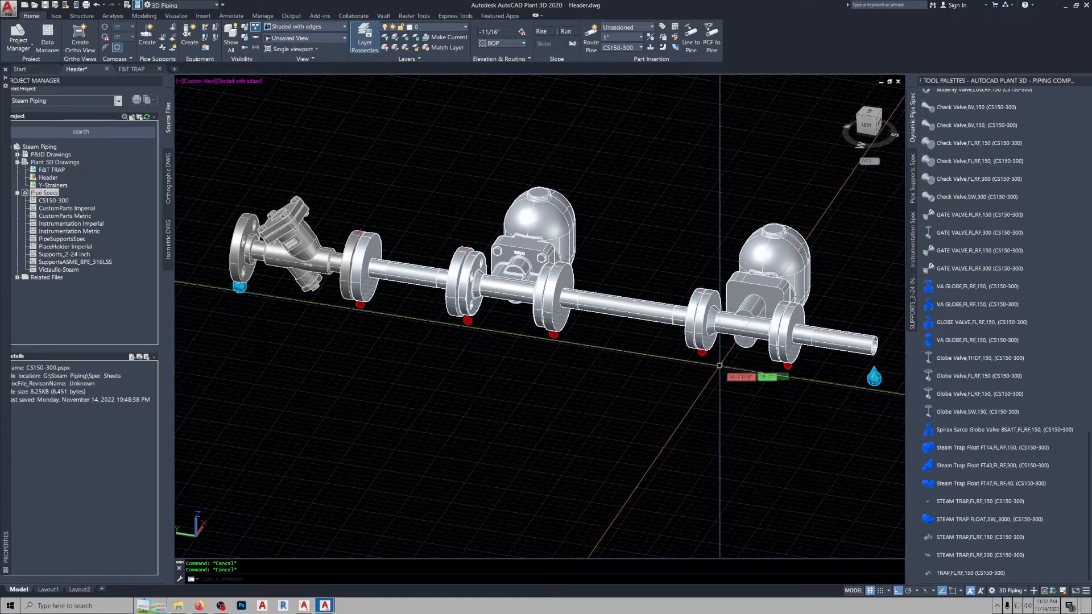
click(882, 127)
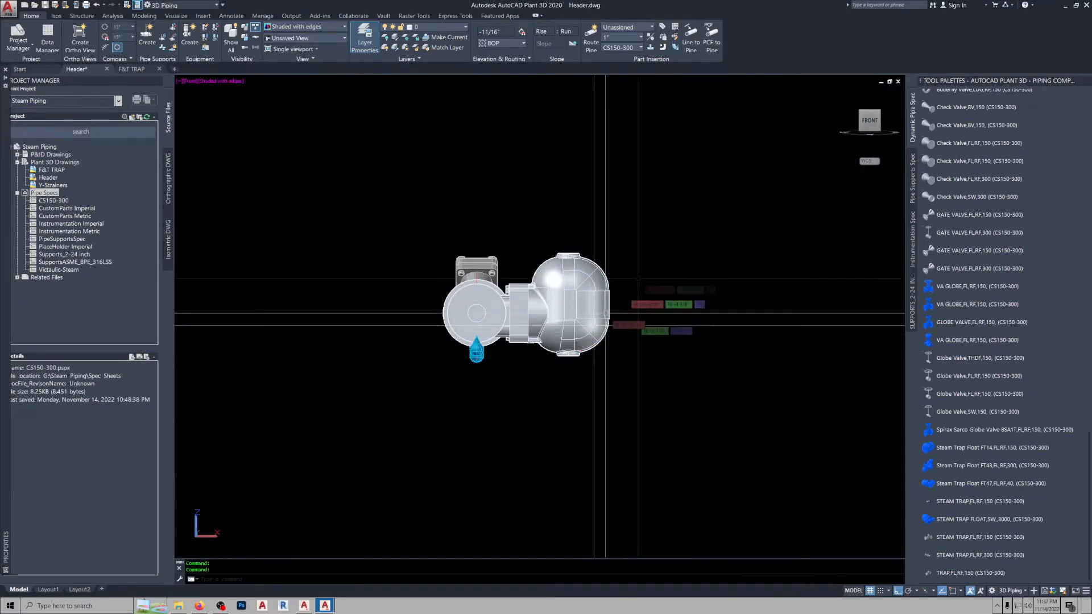
click(843, 94)
middle_drag(739, 396, 620, 359)
scroll(597, 407, up, 5)
middle_drag(598, 410, 560, 286)
scroll(572, 318, up, 6)
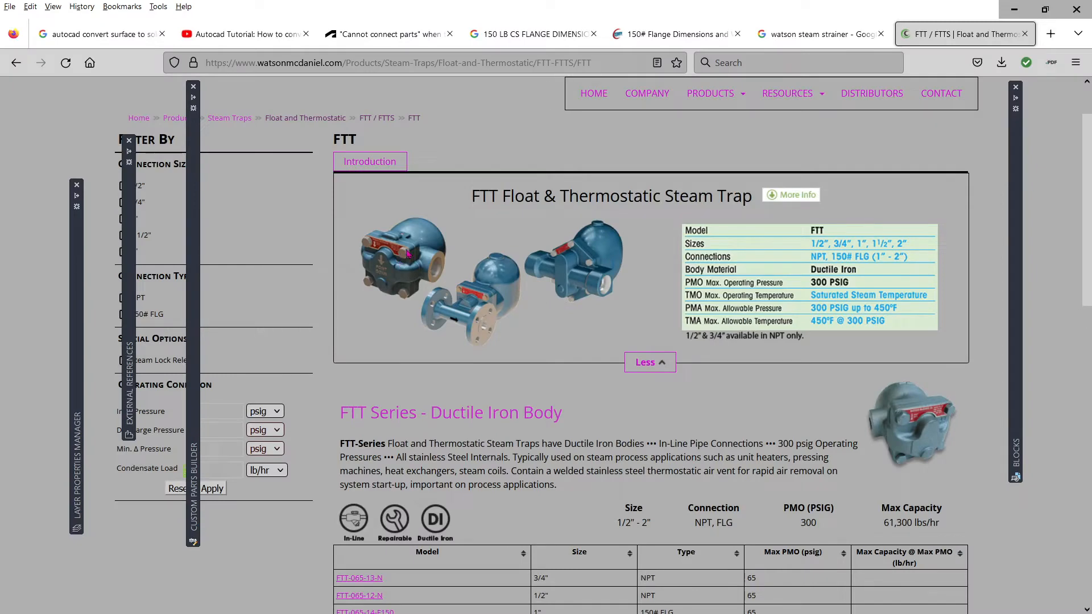
Switch to the web browser and review the Watson McDaniel FTT float and thermostatic steam trap page down to its downloads.
click(374, 336)
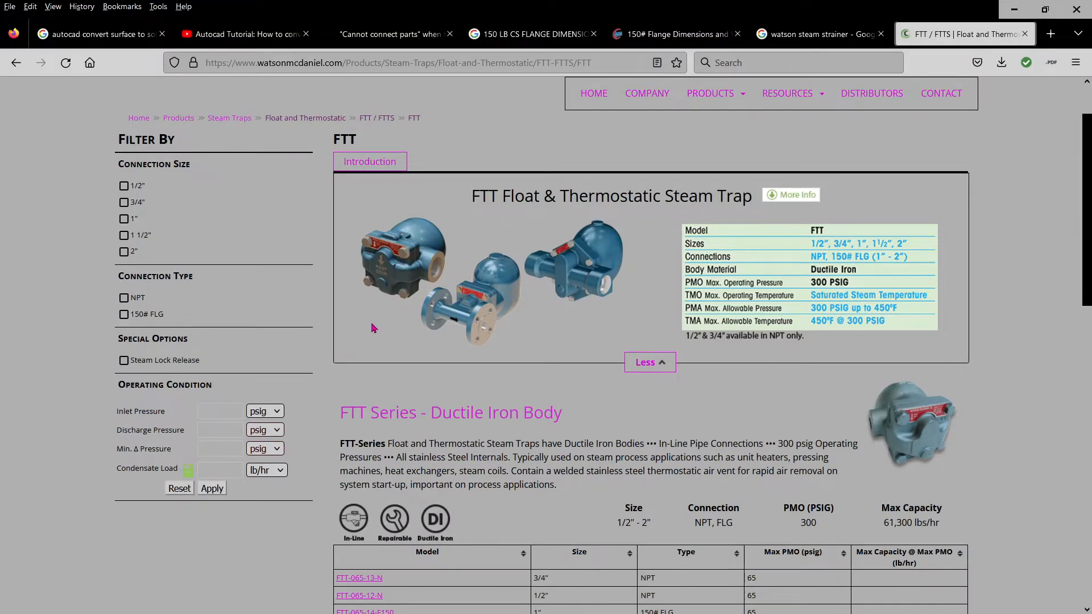
scroll(379, 319, up, 1)
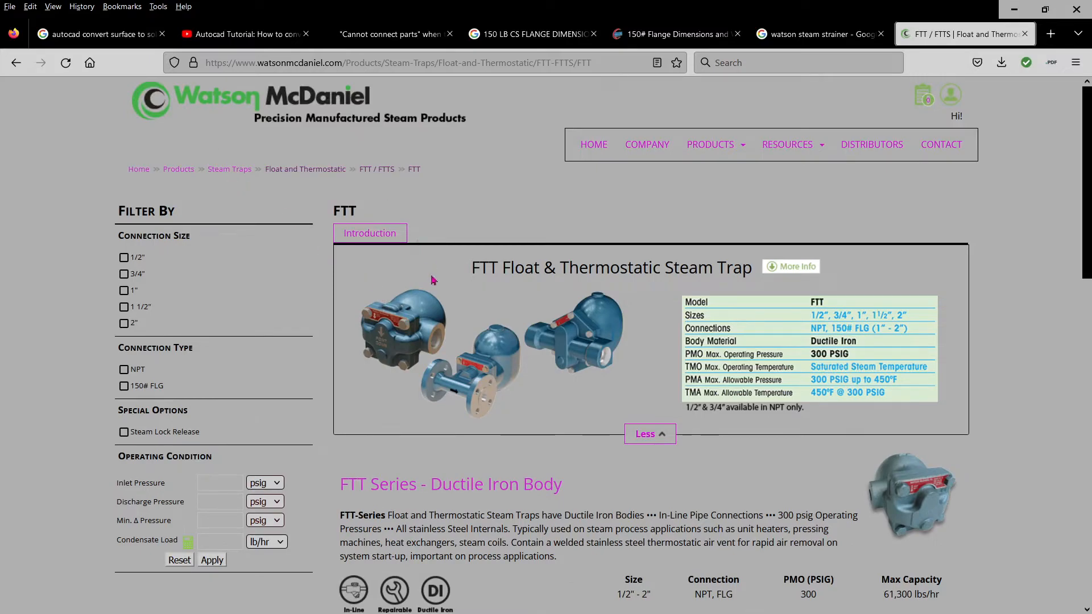
scroll(428, 277, down, 13)
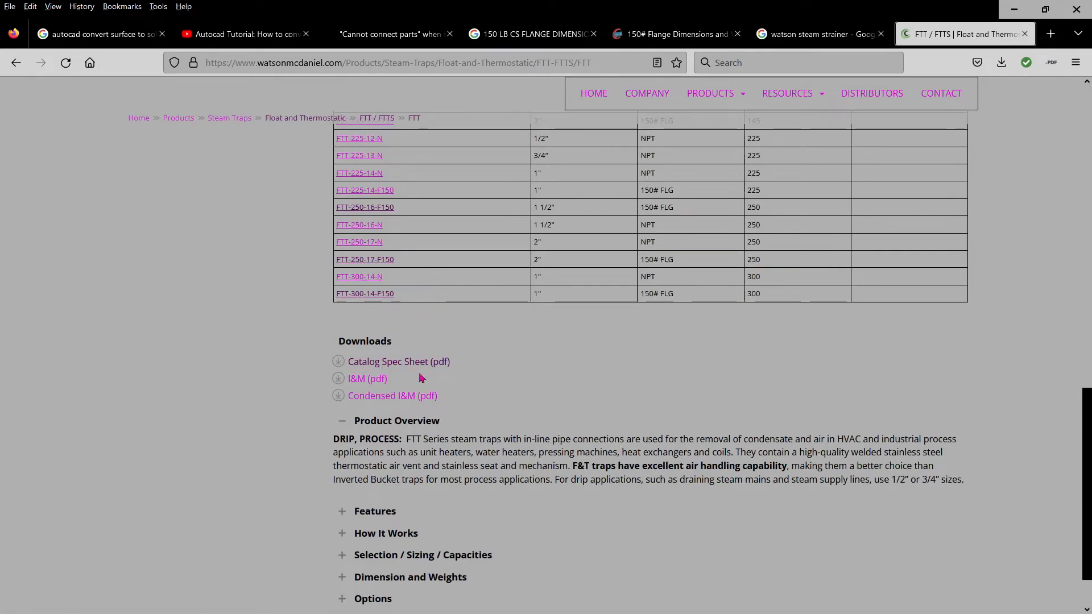
scroll(455, 329, up, 12)
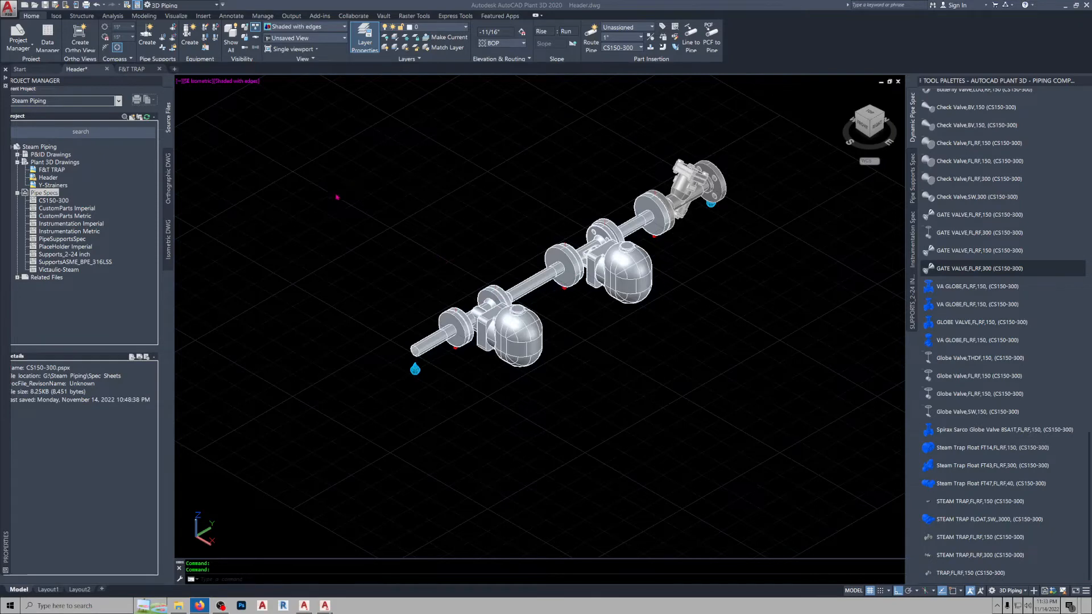
Switch to the F&T TRAP drawing in AutoCAD Plant 3D and inspect the detailed and simplified steam trap models.
mouse_move(133, 73)
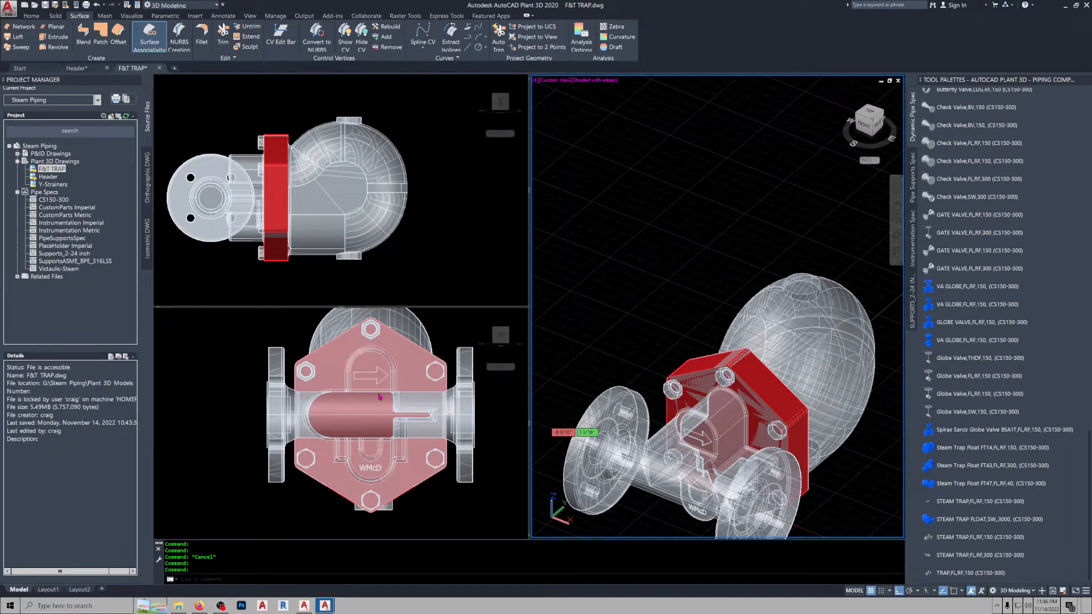
middle_drag(586, 420, 591, 370)
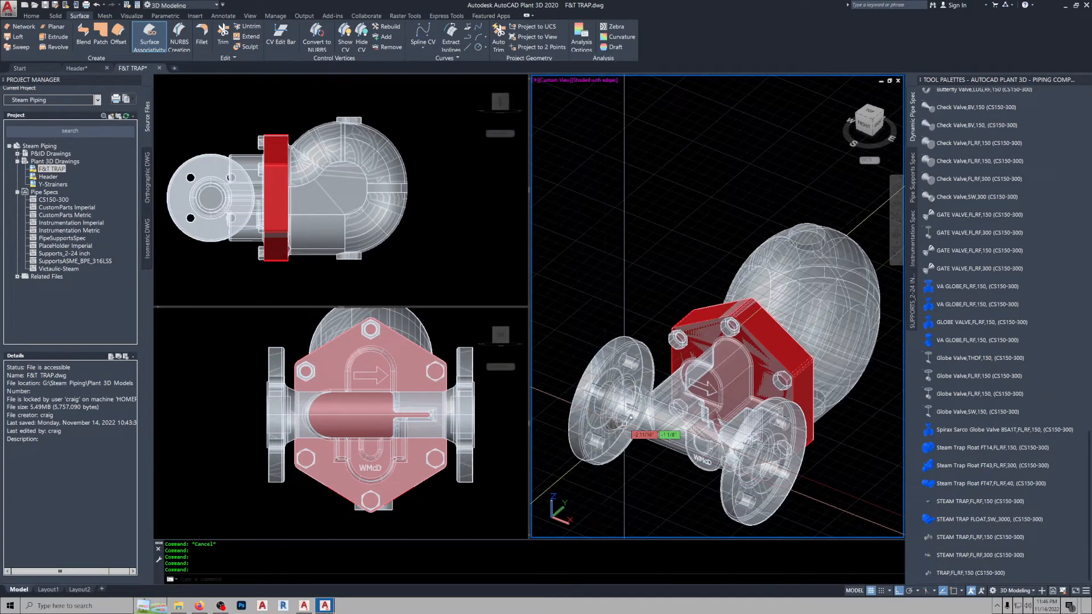
scroll(625, 420, up, 6)
middle_drag(736, 166, 714, 355)
scroll(710, 311, up, 2)
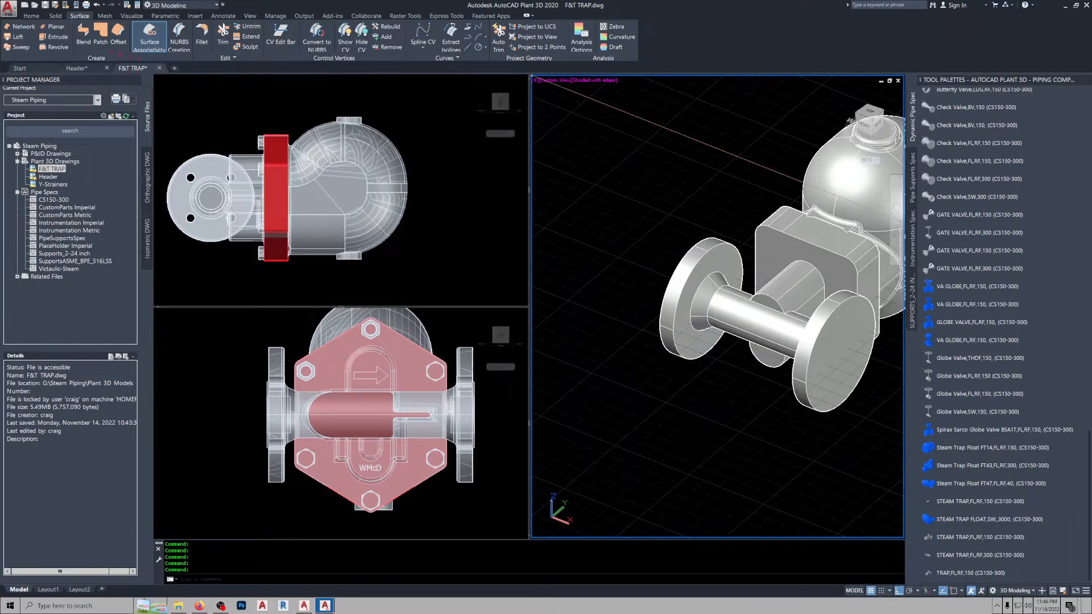
click(55, 15)
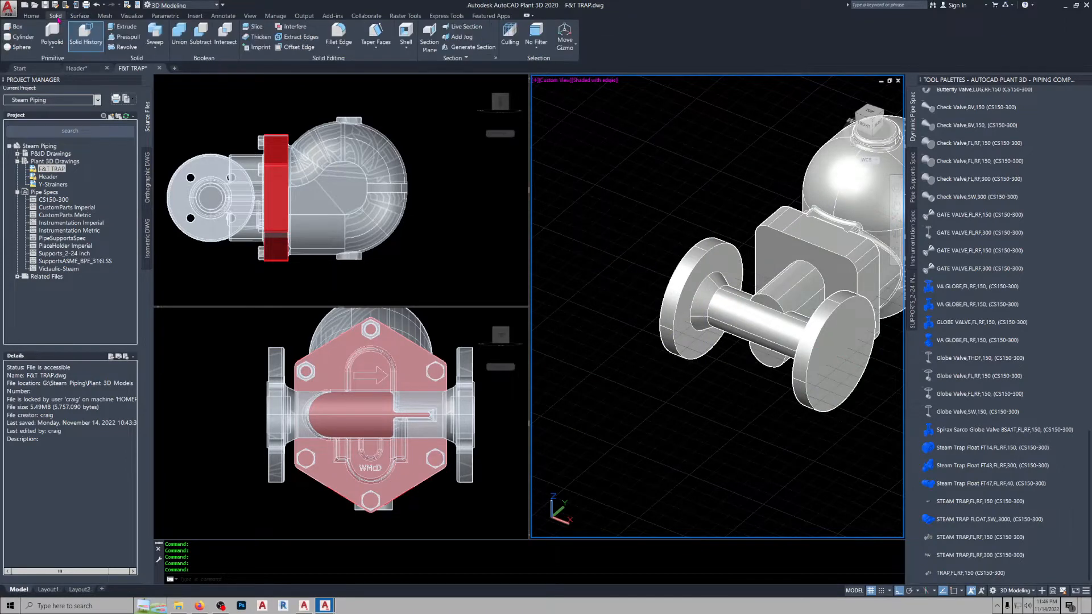
click(155, 41)
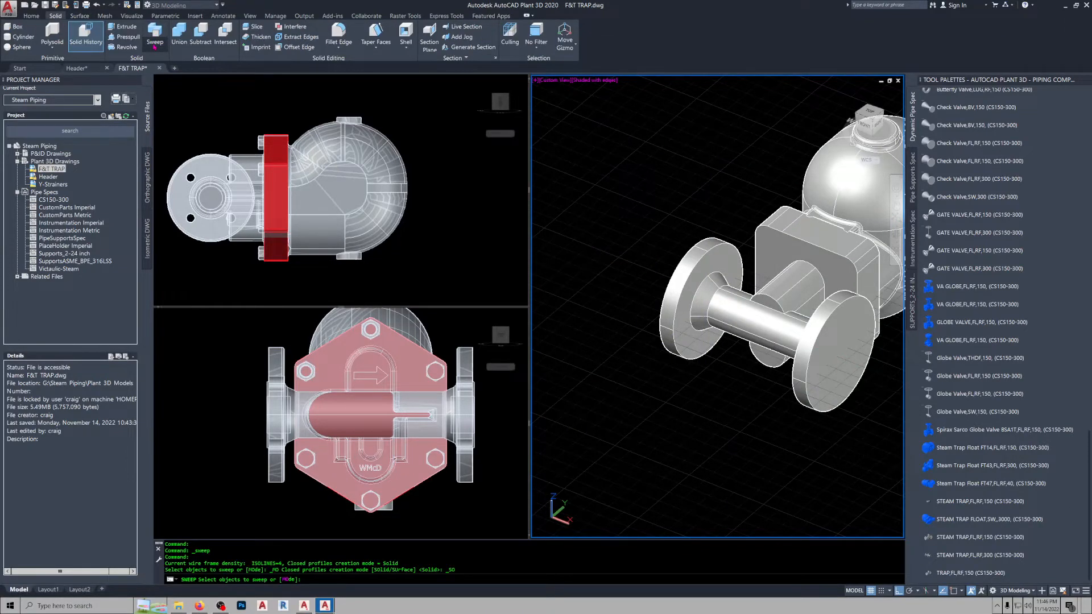
click(164, 79)
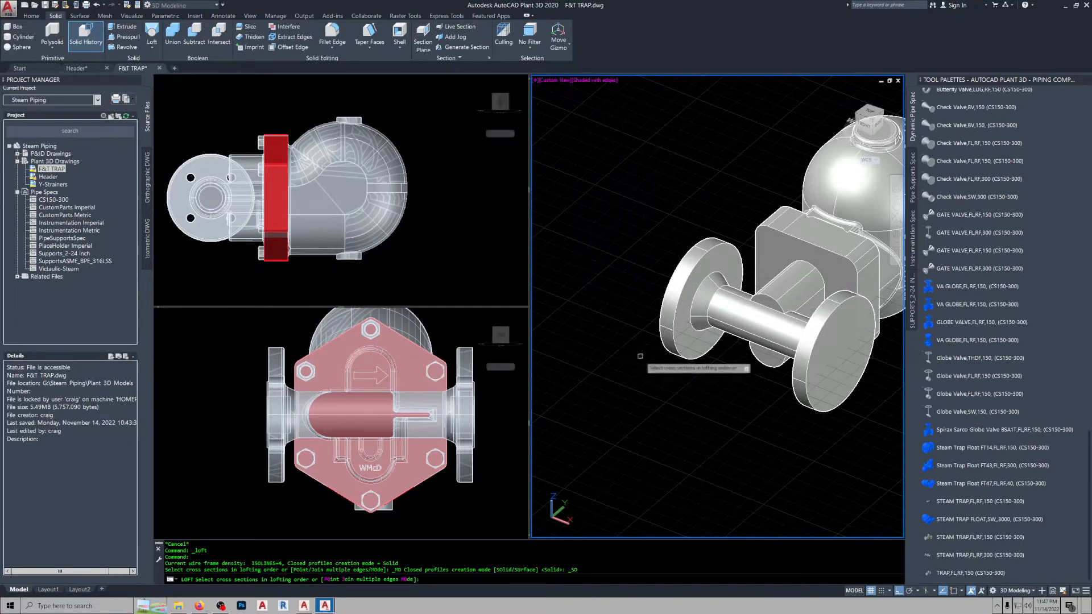
key(Escape)
Compare the simplified trap with the detailed one in 3D, and examine the detailed trap's body and red cover flange from the top.
middle_drag(635, 338, 604, 406)
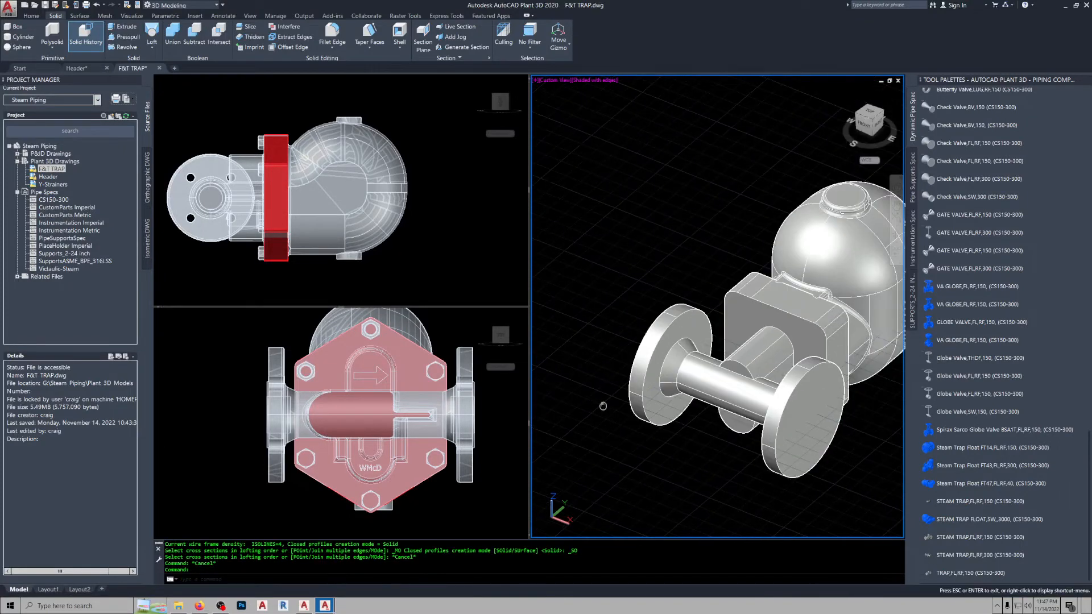
middle_drag(751, 361, 665, 362)
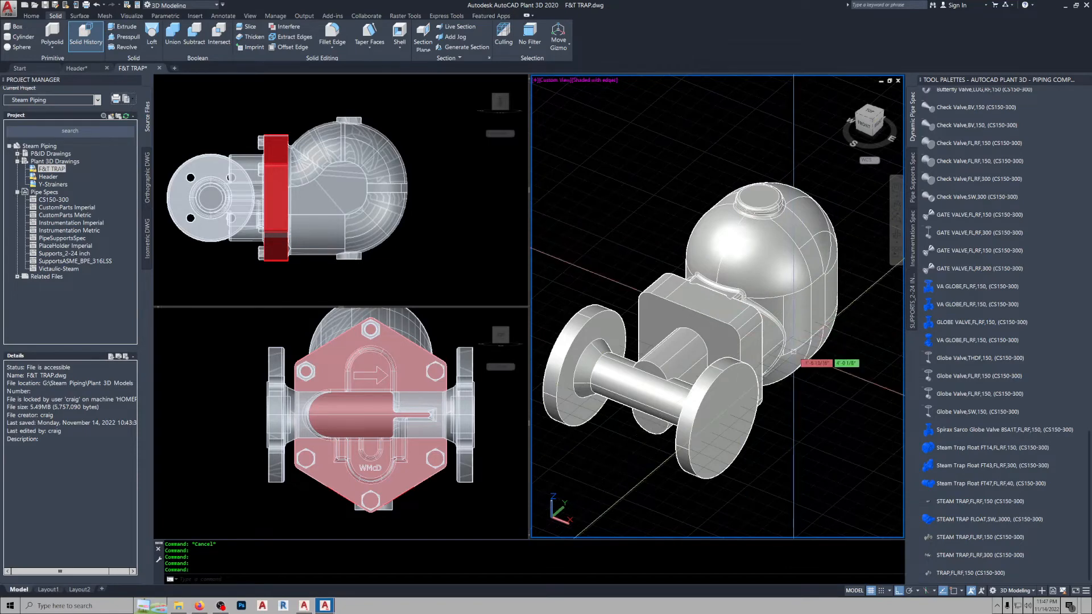
middle_drag(741, 390, 722, 263)
scroll(722, 263, down, 5)
middle_drag(728, 318, 739, 281)
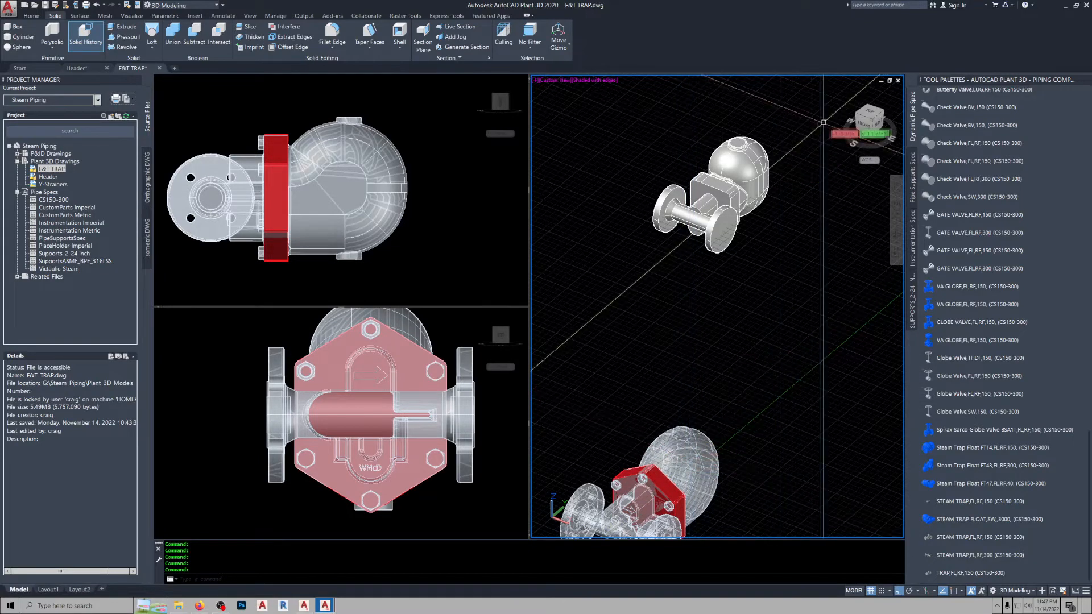
click(869, 113)
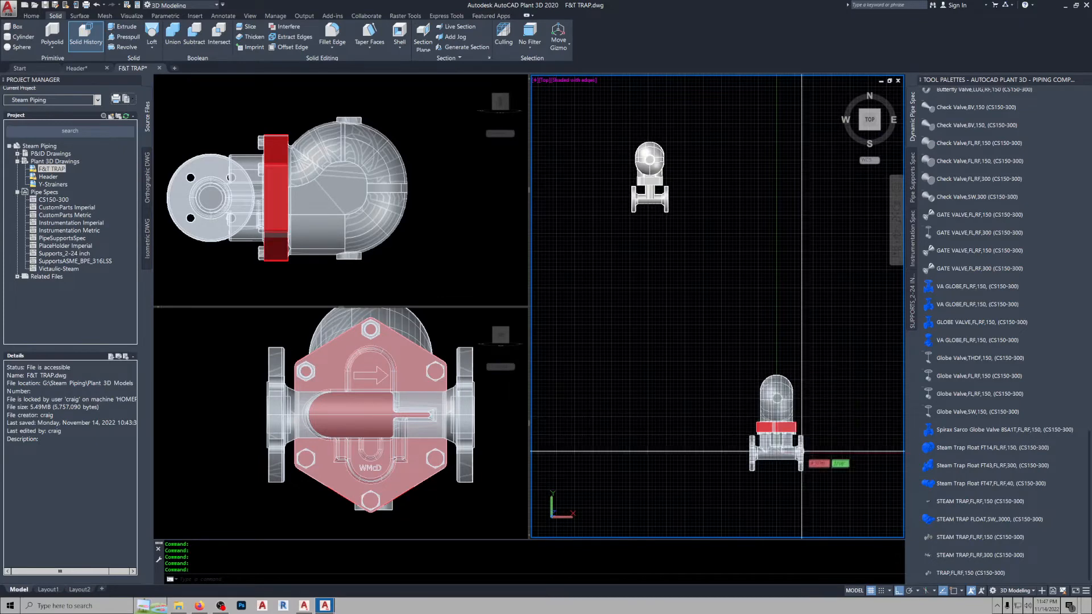
scroll(752, 388, up, 5)
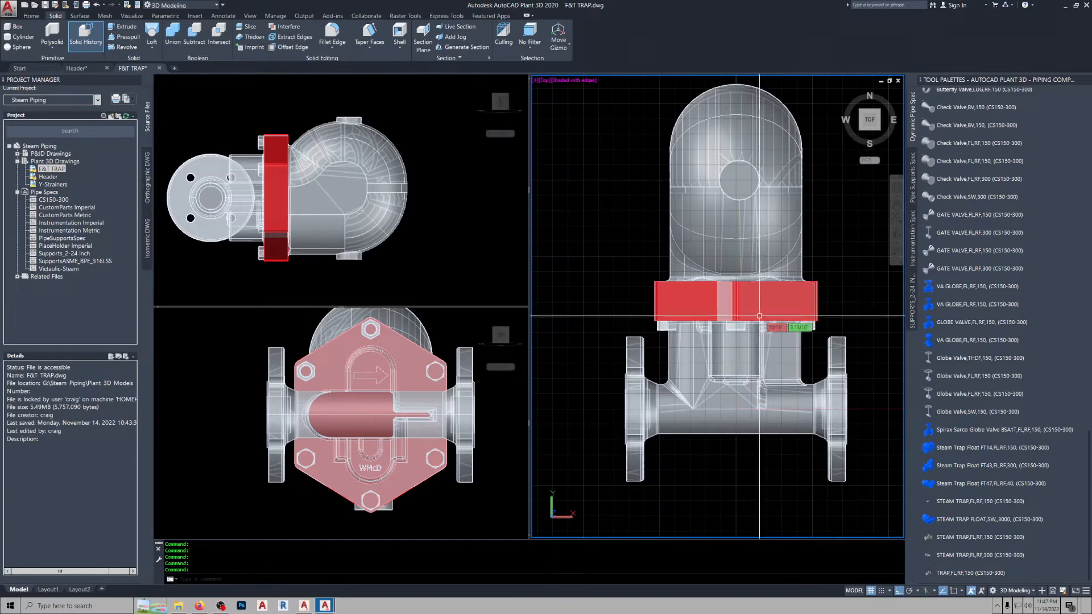
mouse_move(749, 319)
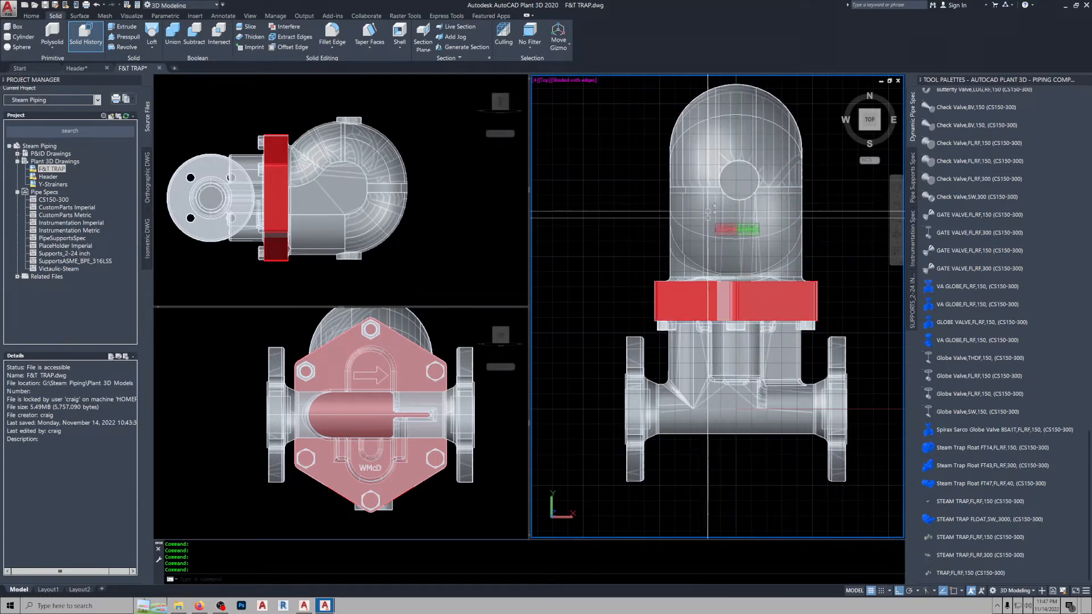
mouse_move(756, 215)
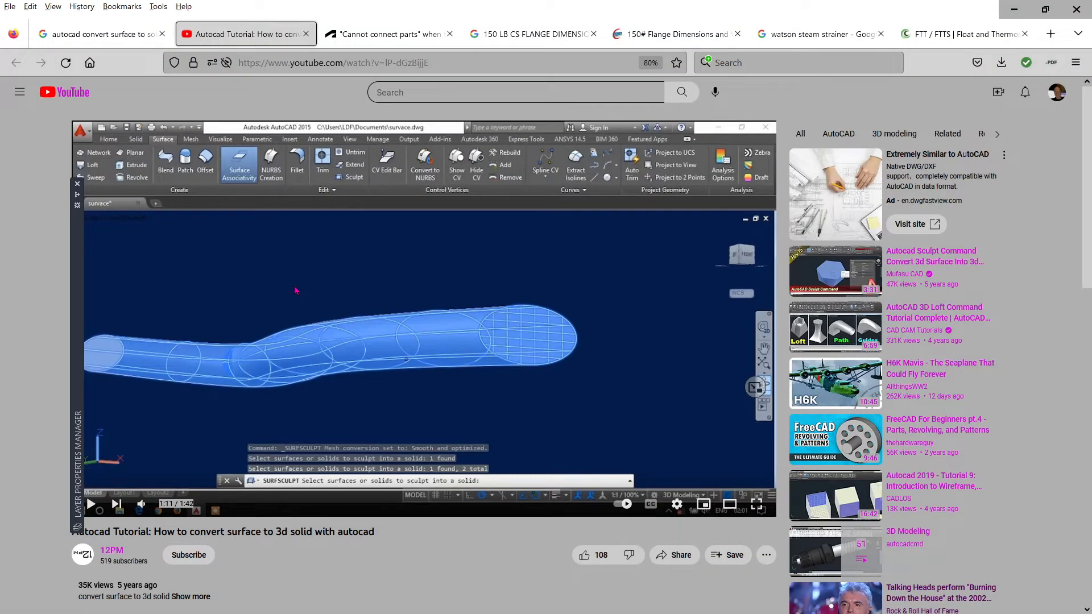
Review the browser's search results for "autocad convert surface to solid" and the tutorial video on converting a surface to a 3D solid.
click(112, 38)
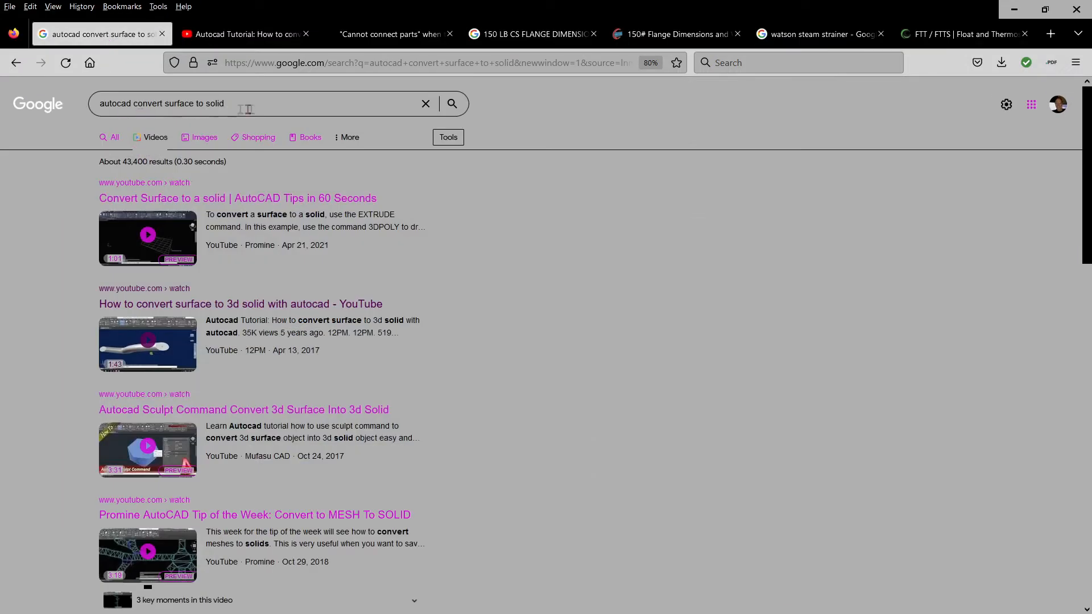
click(248, 34)
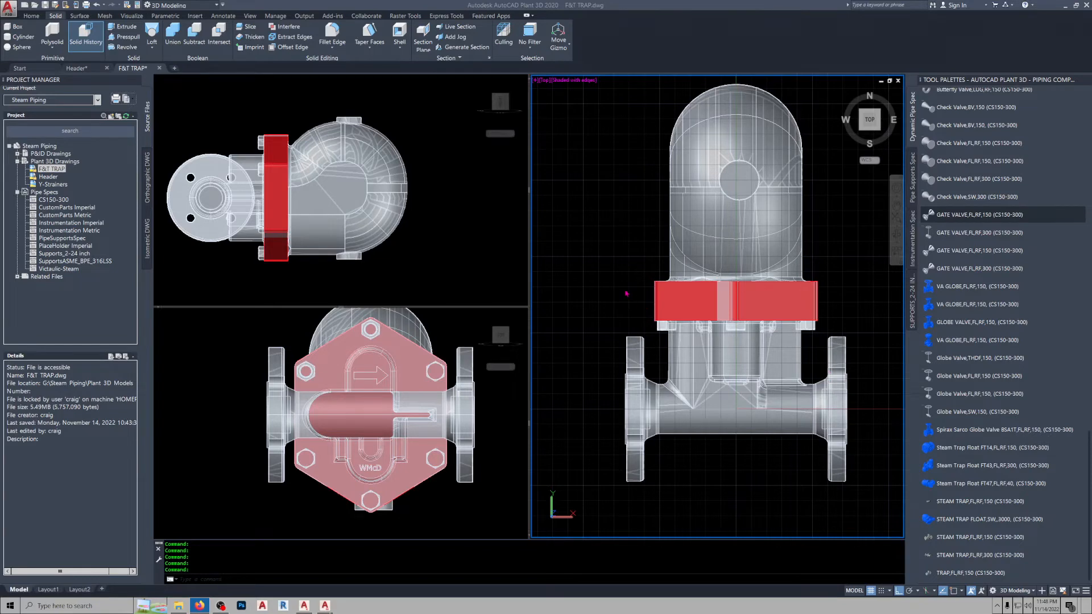
Return to the Header drawing and inspect the flange beside the simplified steam trap in the piping run.
scroll(624, 288, down, 2)
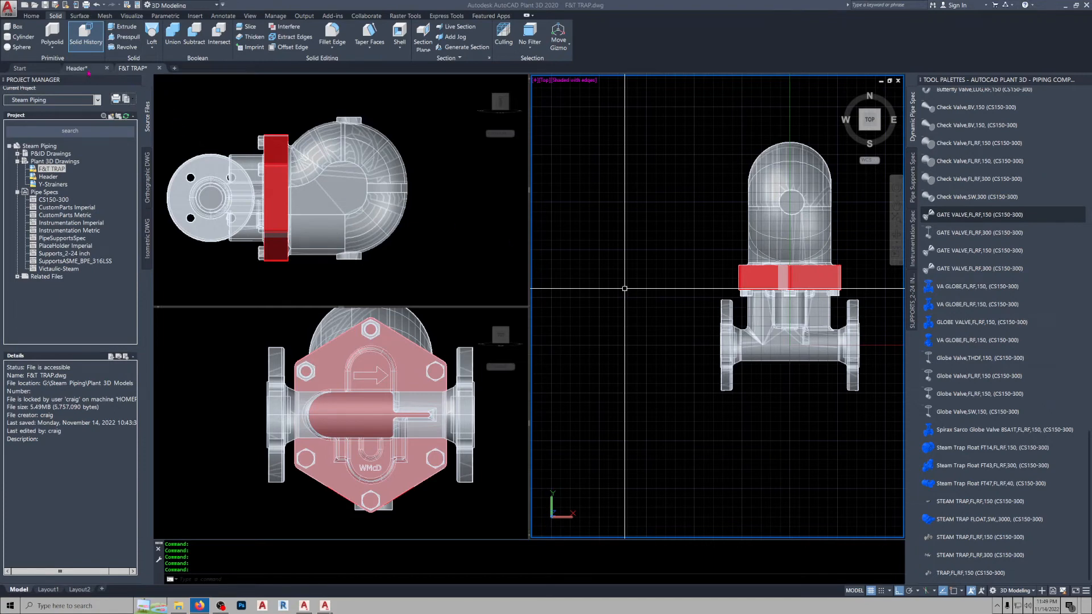
mouse_move(88, 72)
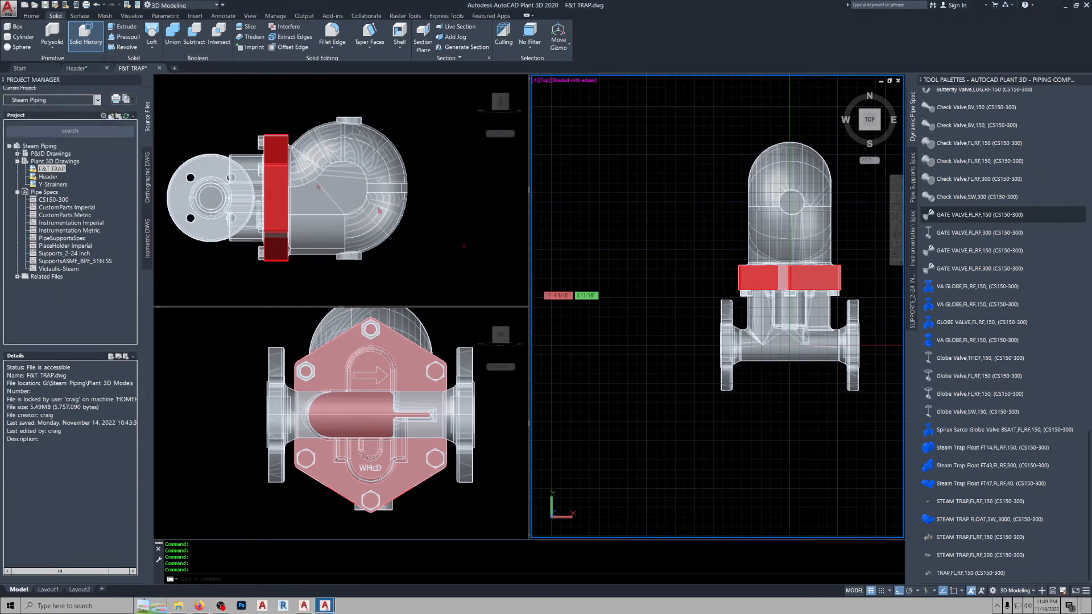
click(85, 68)
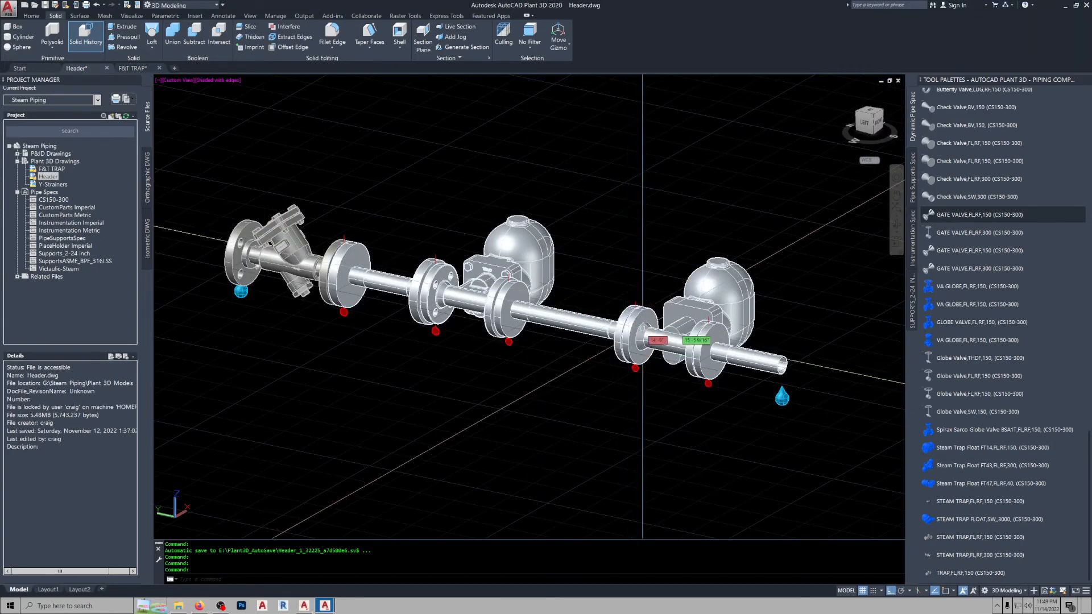
scroll(641, 357, up, 2)
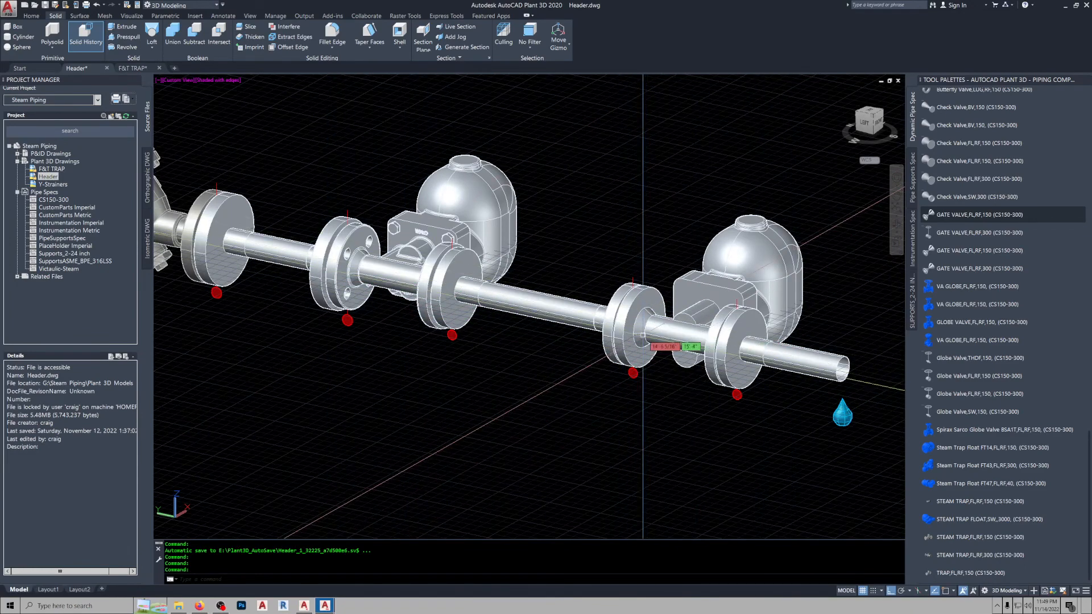
mouse_move(643, 336)
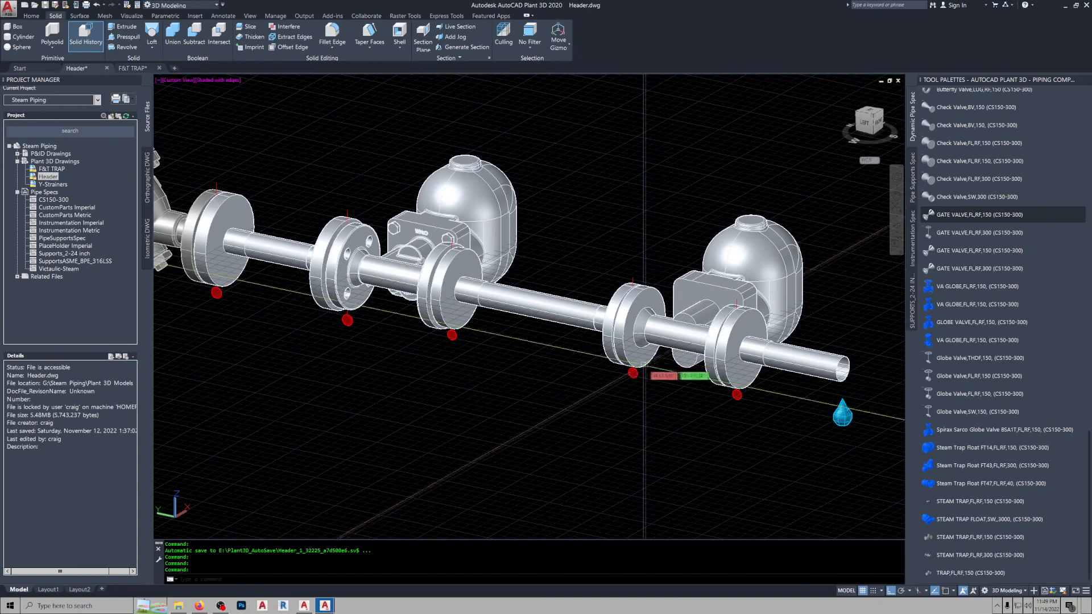
mouse_move(648, 365)
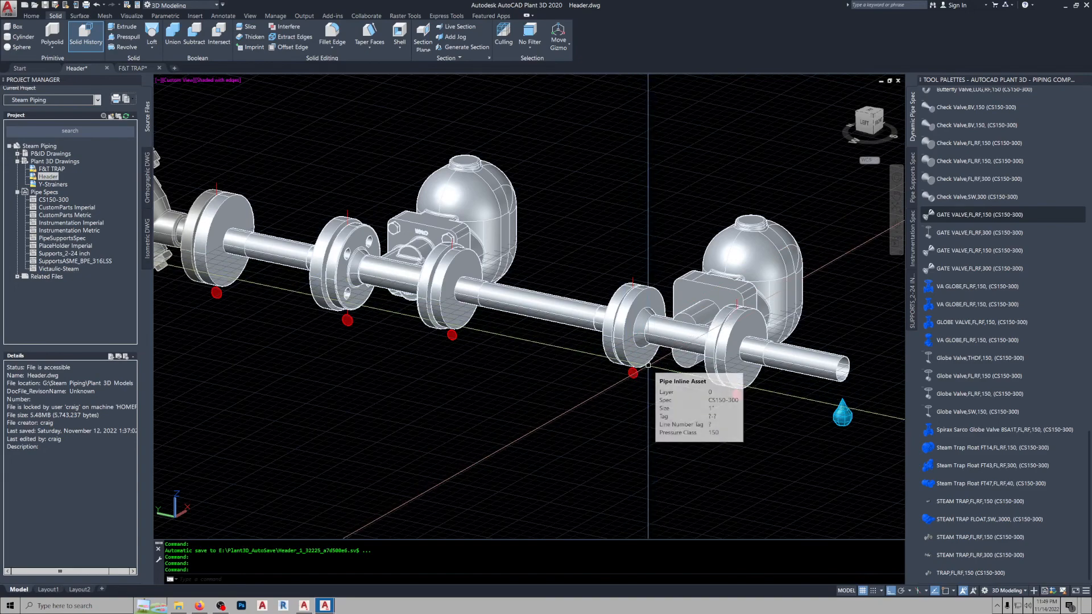